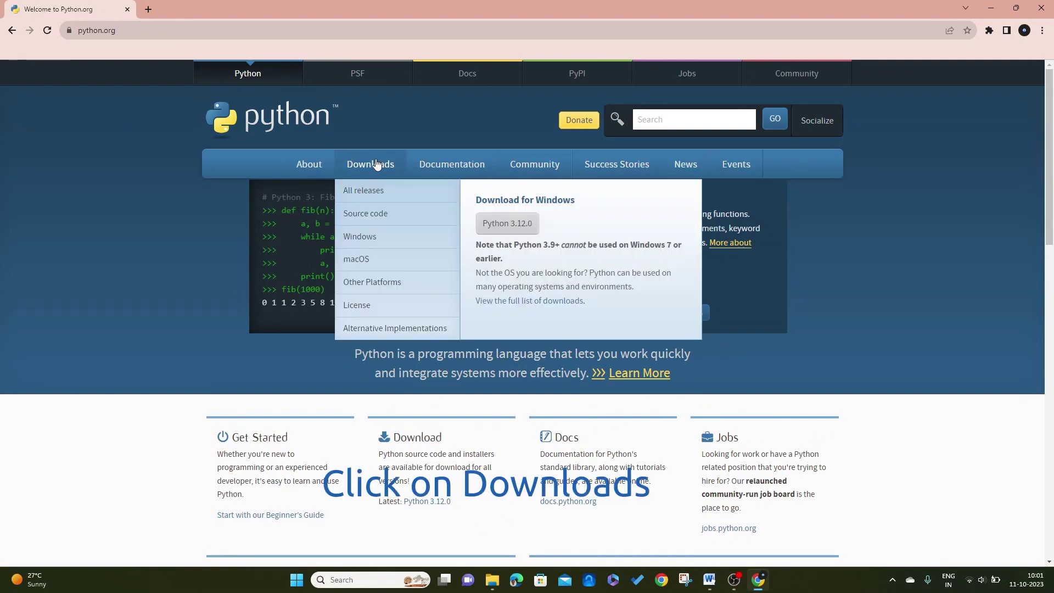
- Go to the Python downloads page, download the Python 3.12.0 installer for Windows and save it as python-3.12.0-amd64 on Library (D:)
left_click(377, 164)
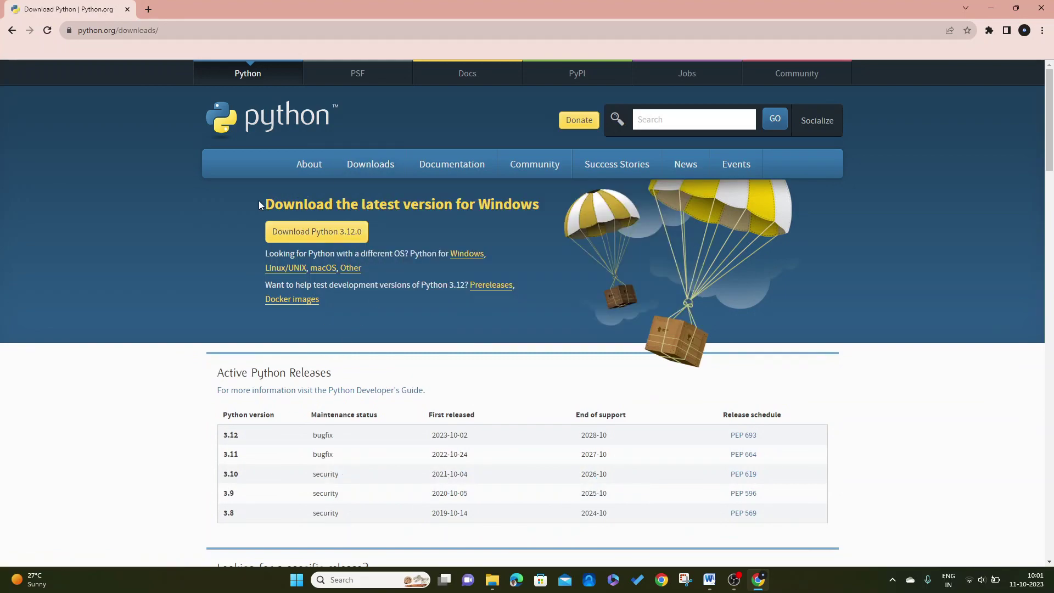
left_click_drag(258, 203, 523, 207)
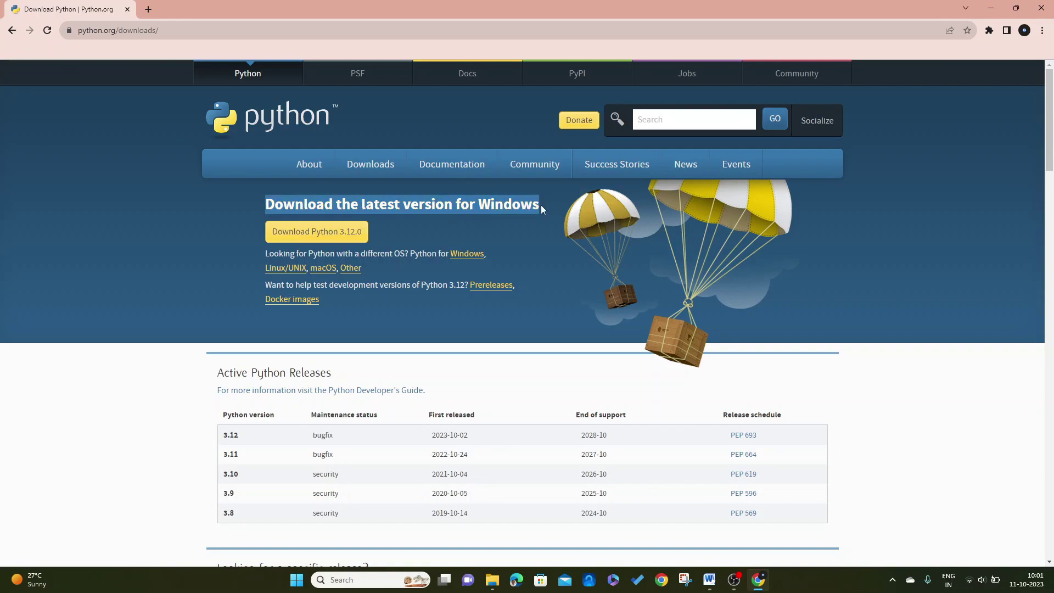
left_click(309, 237)
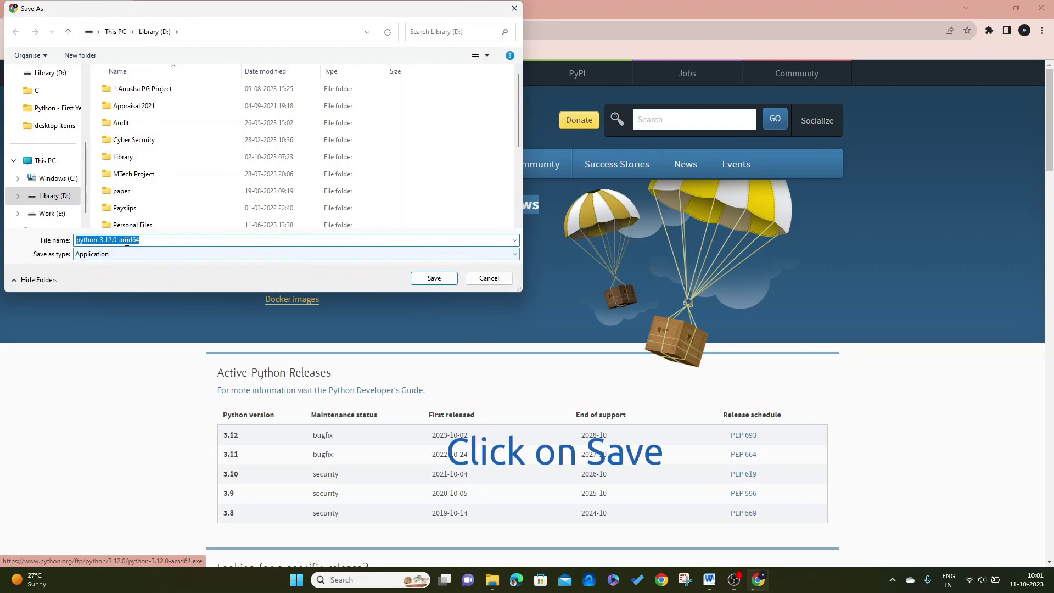
left_click(438, 278)
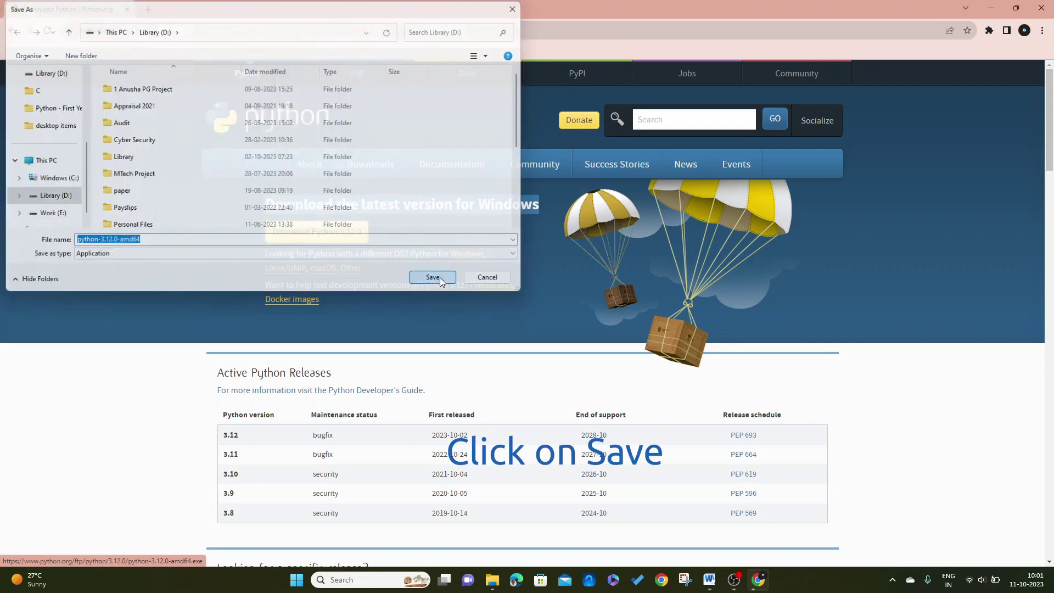
- Show the downloaded python-3.12.0-amd64 file in its folder and launch the installer
left_click(990, 31)
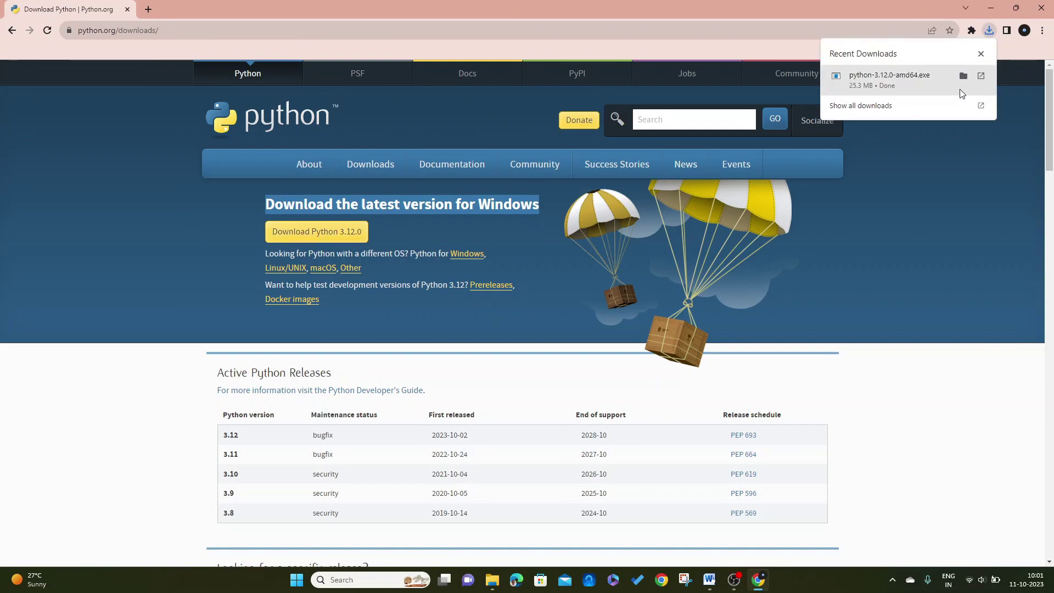
left_click(963, 76)
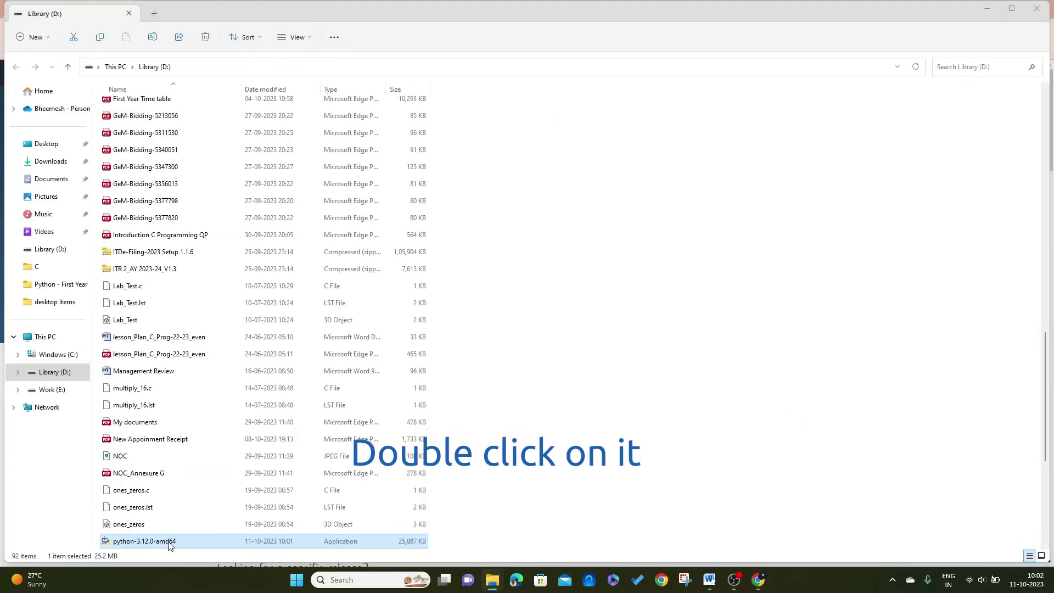
double_click(169, 542)
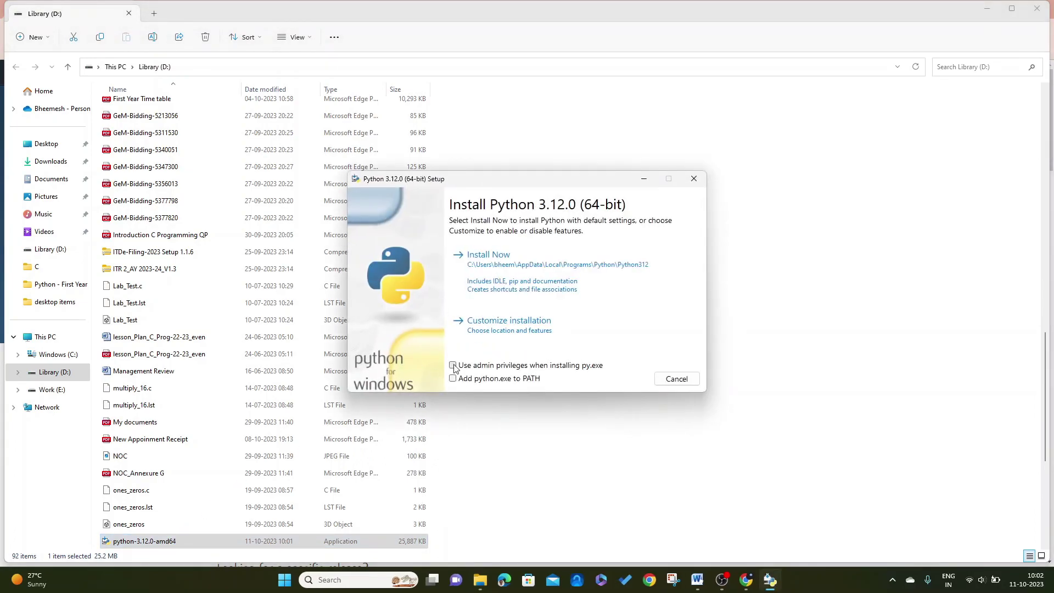
- Install Python 3.12.0 with default settings, using admin privileges for py.exe and adding python.exe to PATH, and minimize the background windows
left_click(453, 366)
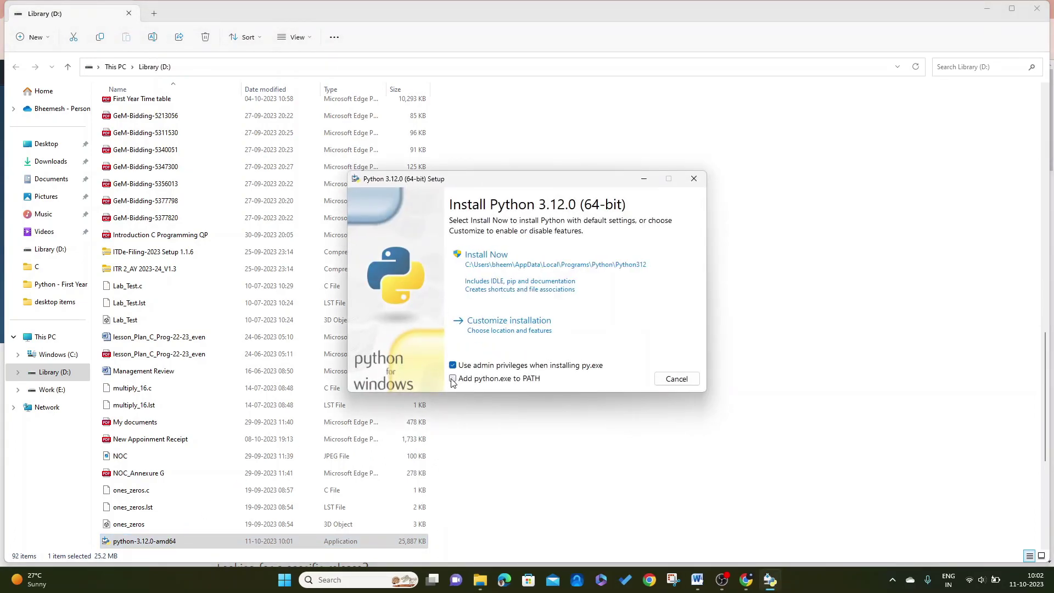
left_click(452, 379)
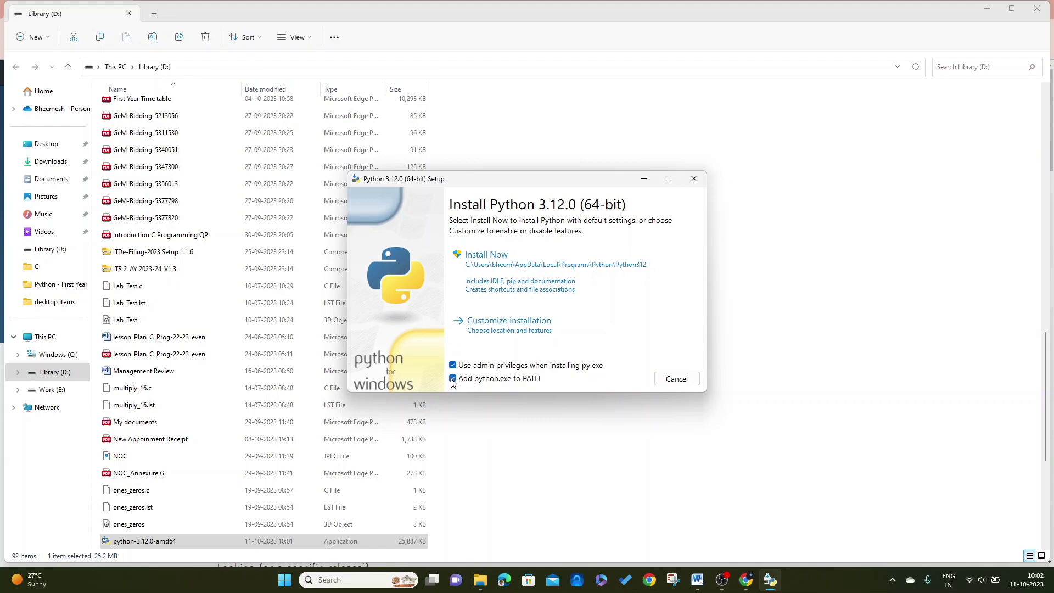
left_click(552, 268)
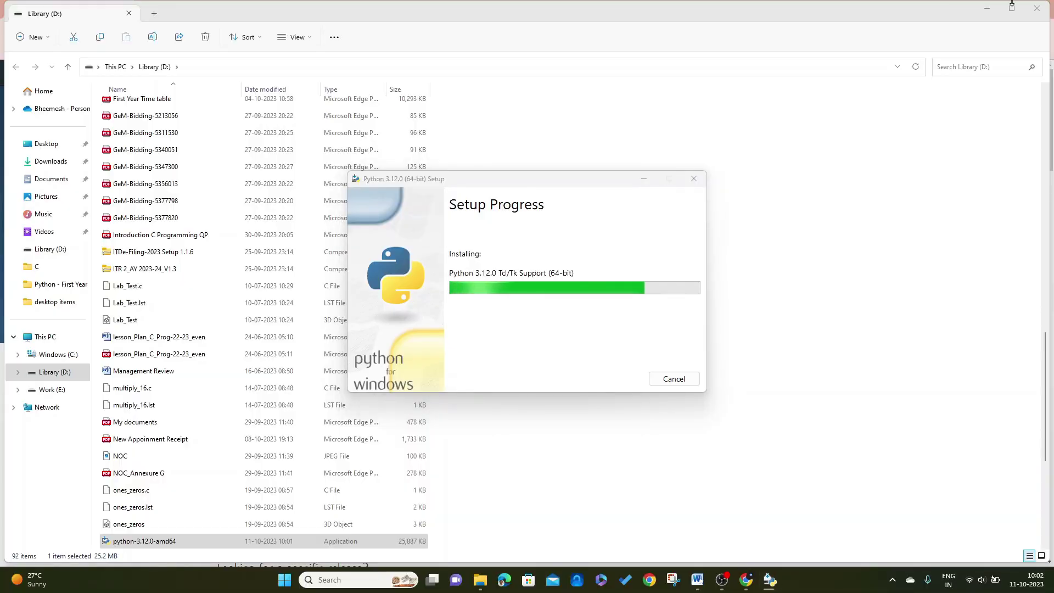
left_click(987, 9)
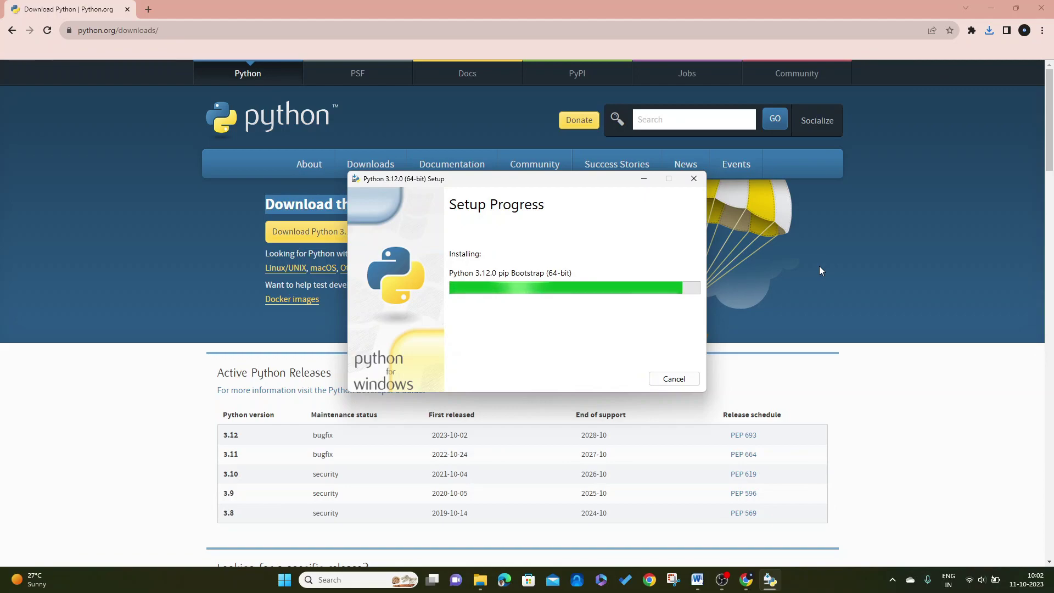
left_click(998, 8)
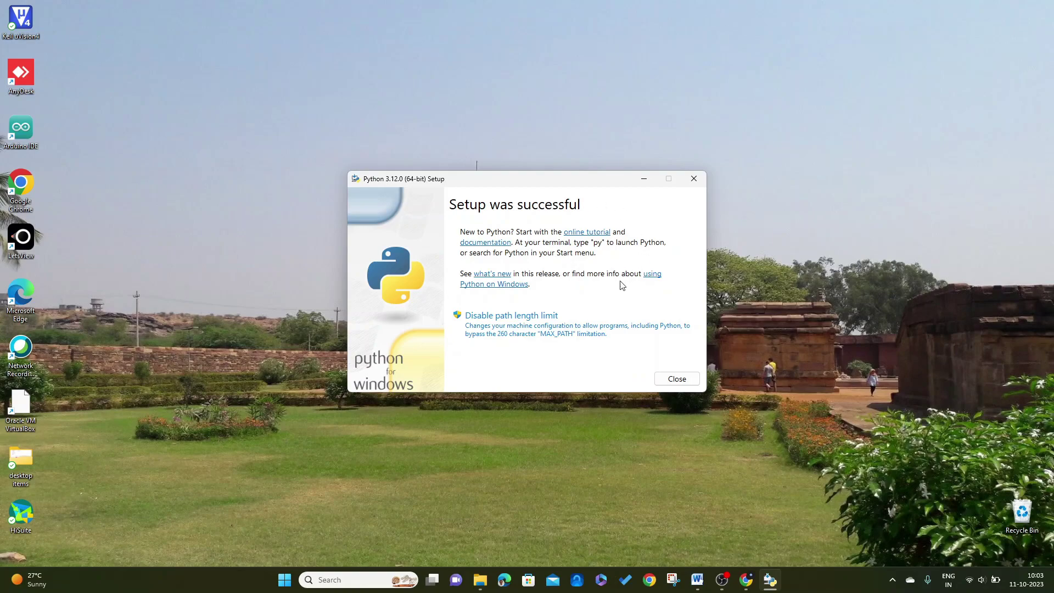
- Disable the path length limit and close the Python setup
left_click(596, 330)
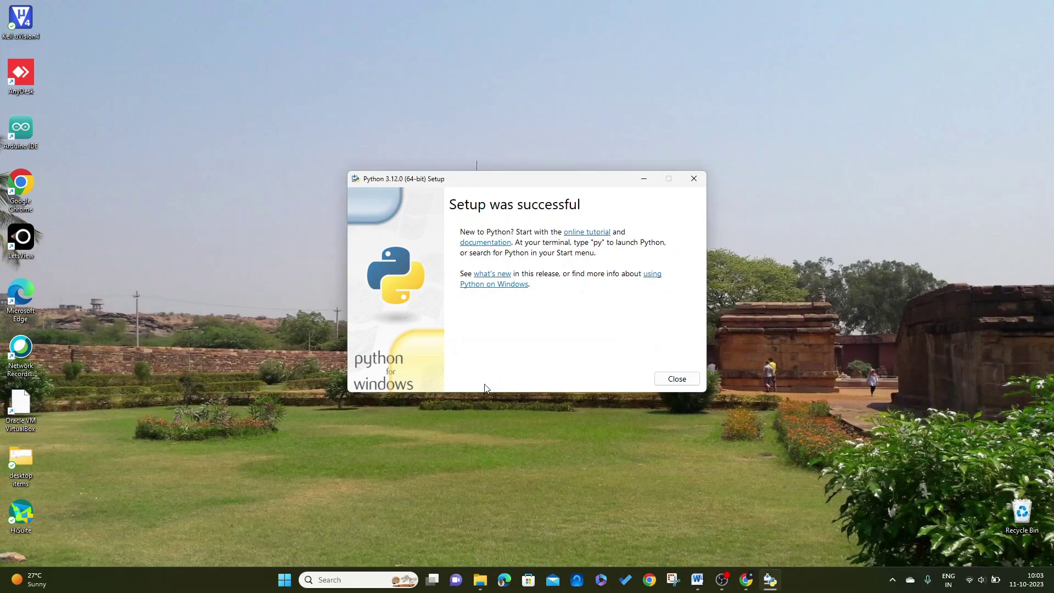
left_click(680, 378)
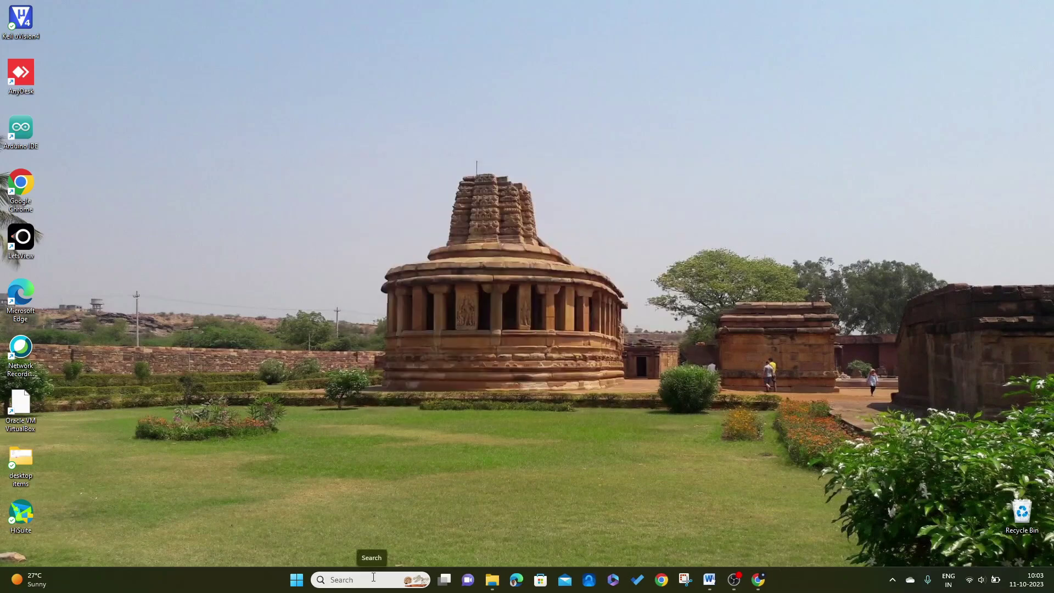
- Open the Python 3.12 (64-bit) interpreter and maximize its window
left_click(298, 587)
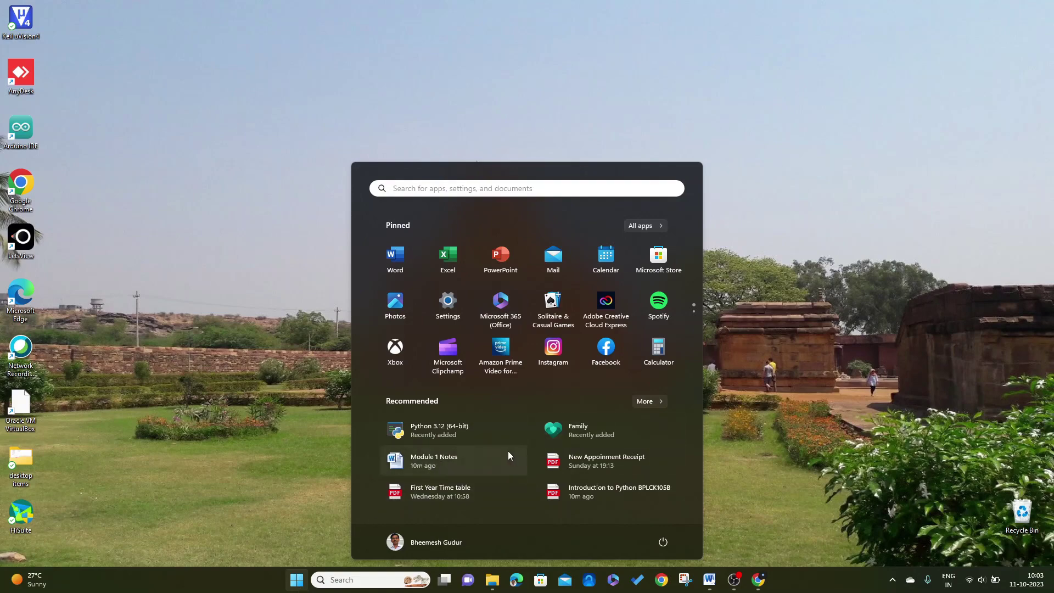
left_click(455, 437)
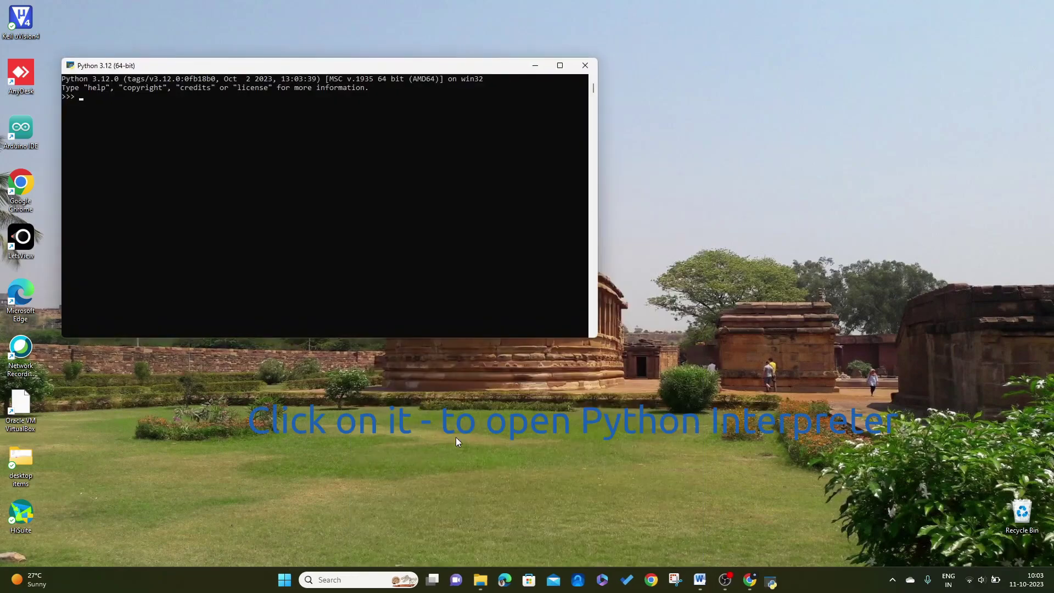
left_click(560, 66)
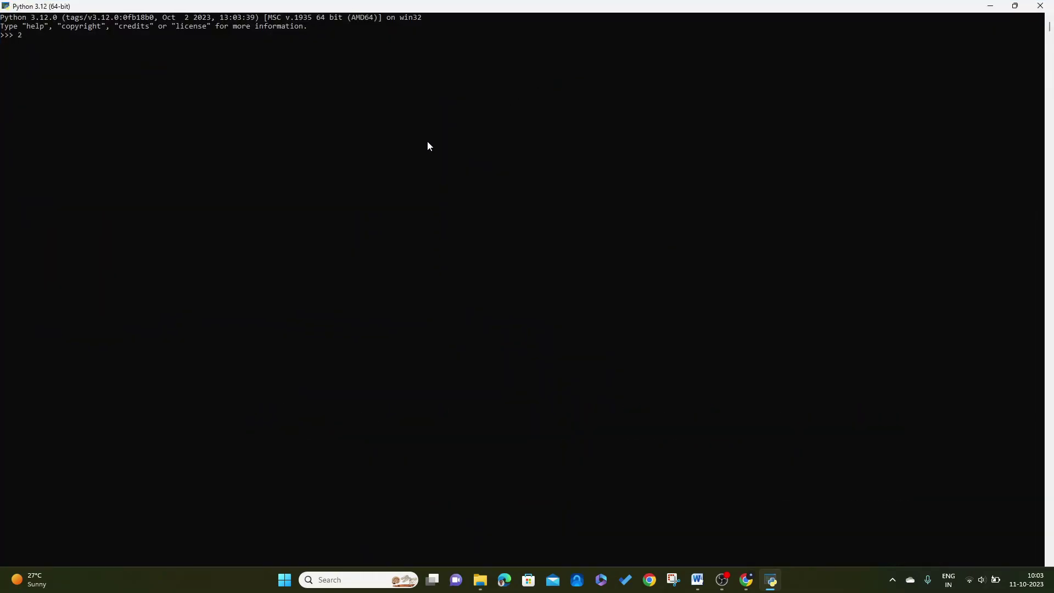
- Test the interpreter with 2+3, a=10, b=20 and a+b, and close it
type("3")
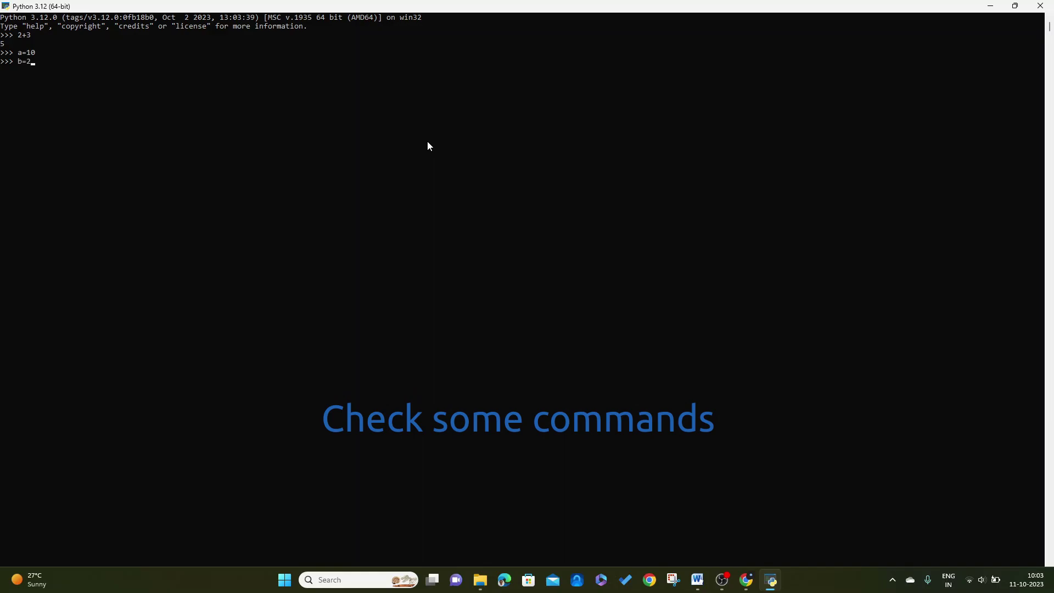
type("0")
key("Return")
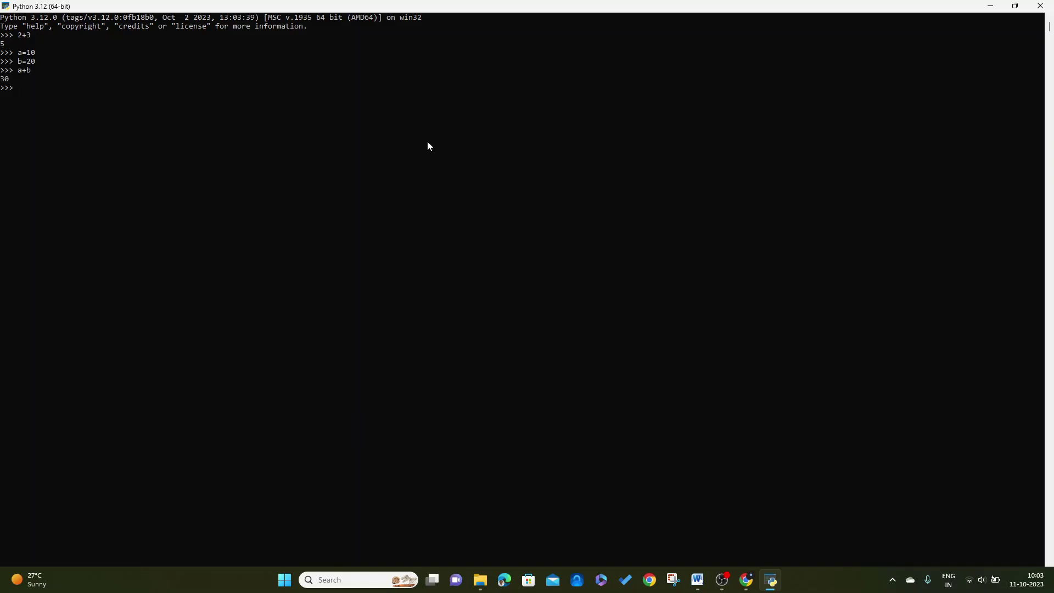
key("ctrl+d")
key("BackSpace")
left_click(1040, 8)
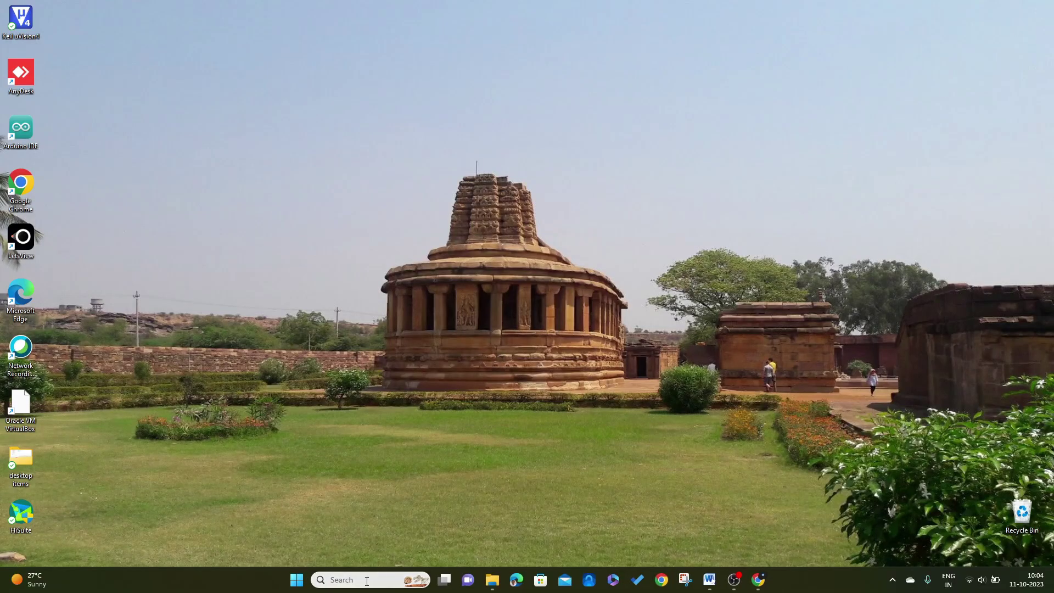
- Open IDLE (Python 3.12 64-bit) and maximize the shell window
left_click(300, 583)
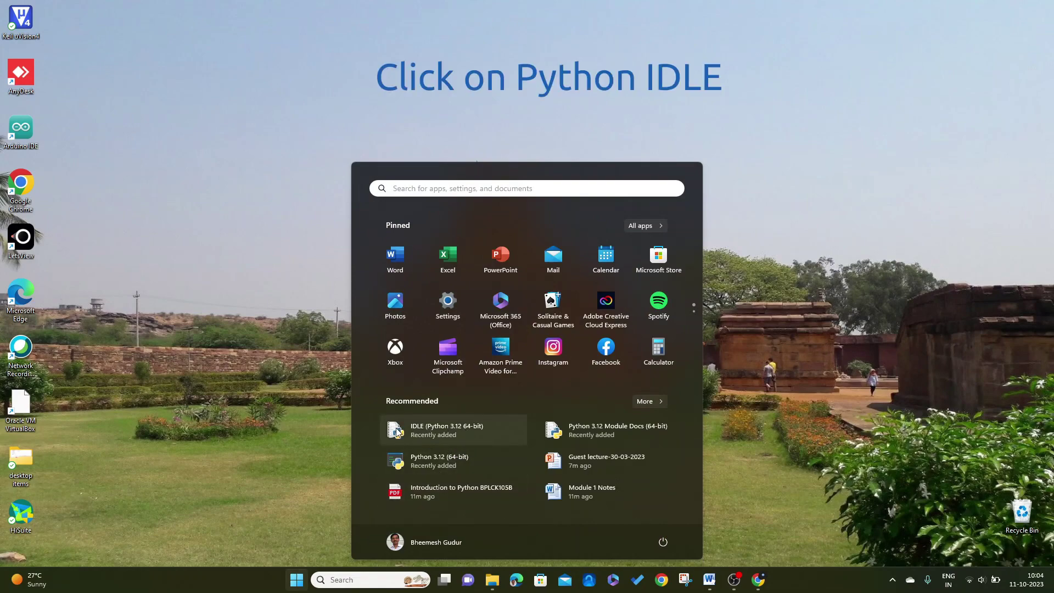
left_click(456, 434)
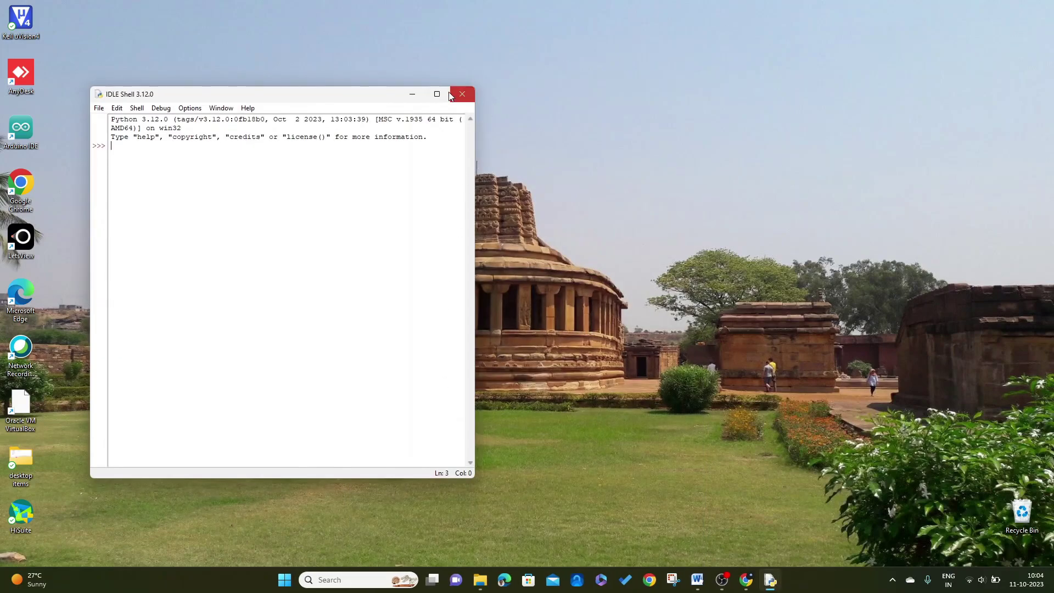
left_click(438, 94)
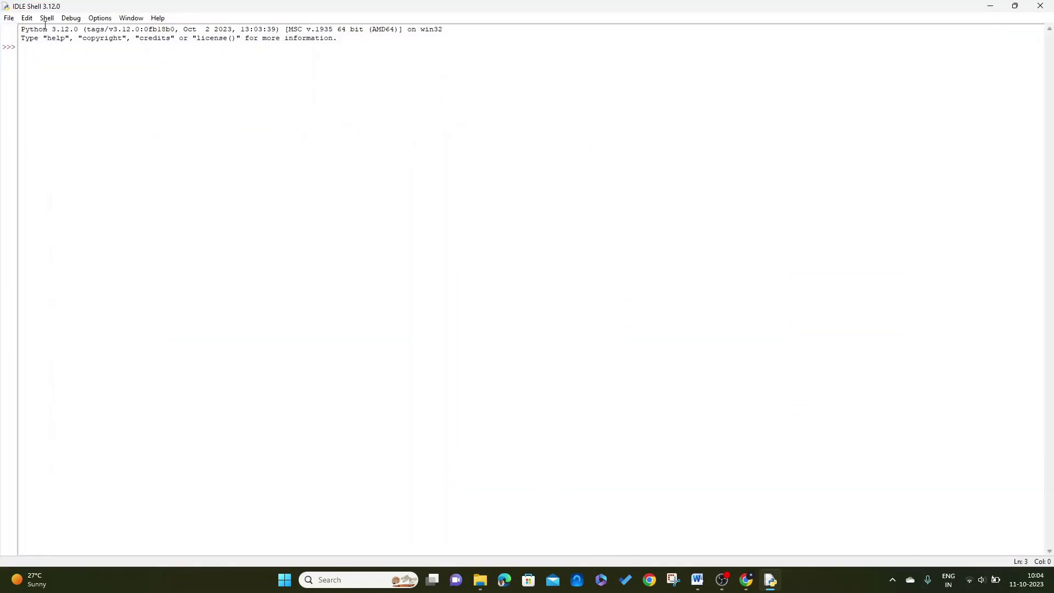
- Set the IDLE shell and editor font size to 14 and apply the settings
left_click(157, 18)
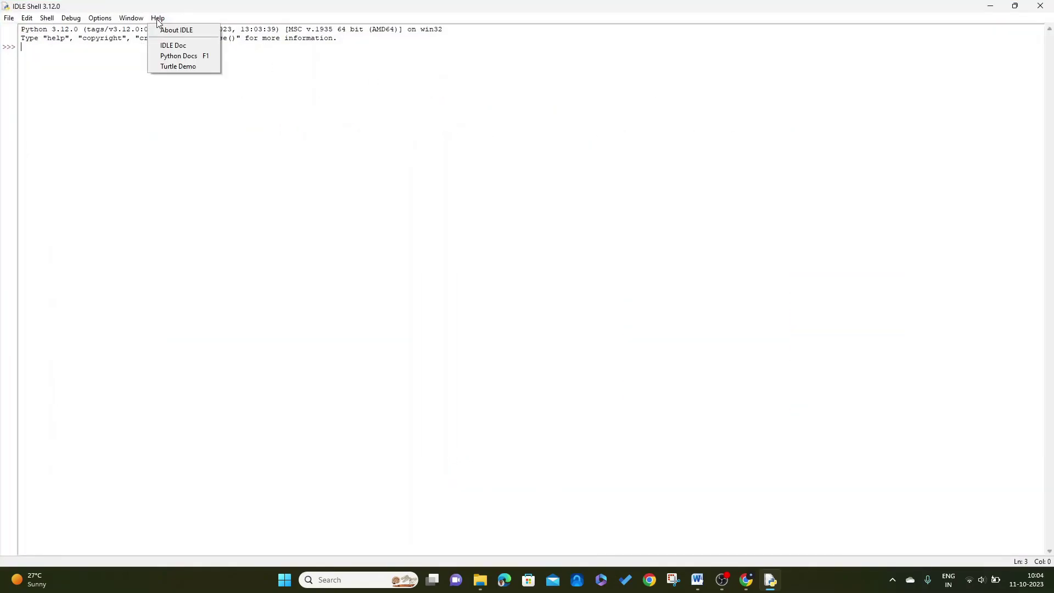
mouse_move(104, 18)
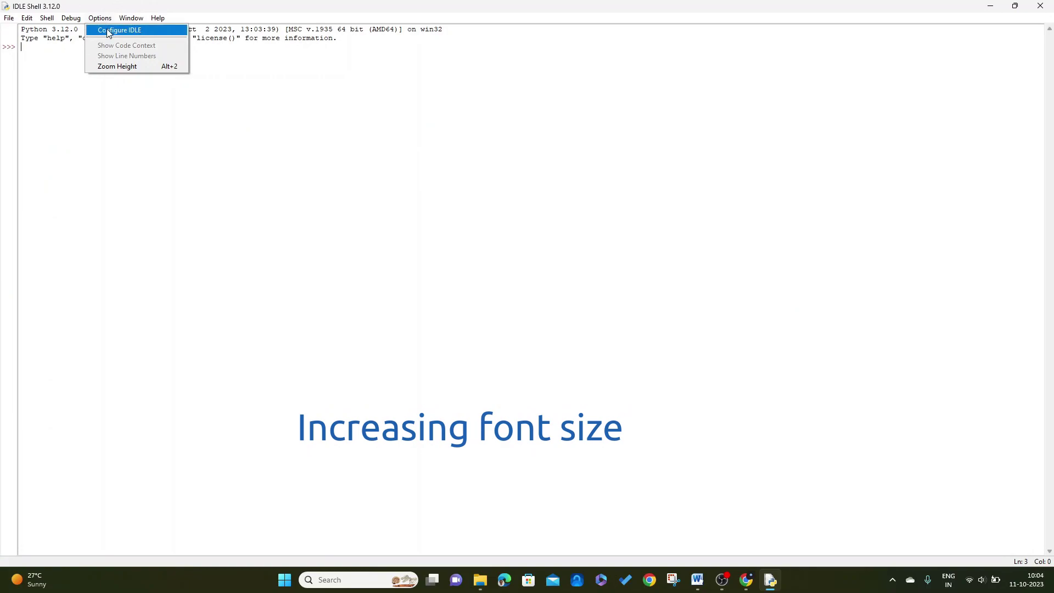
left_click(107, 30)
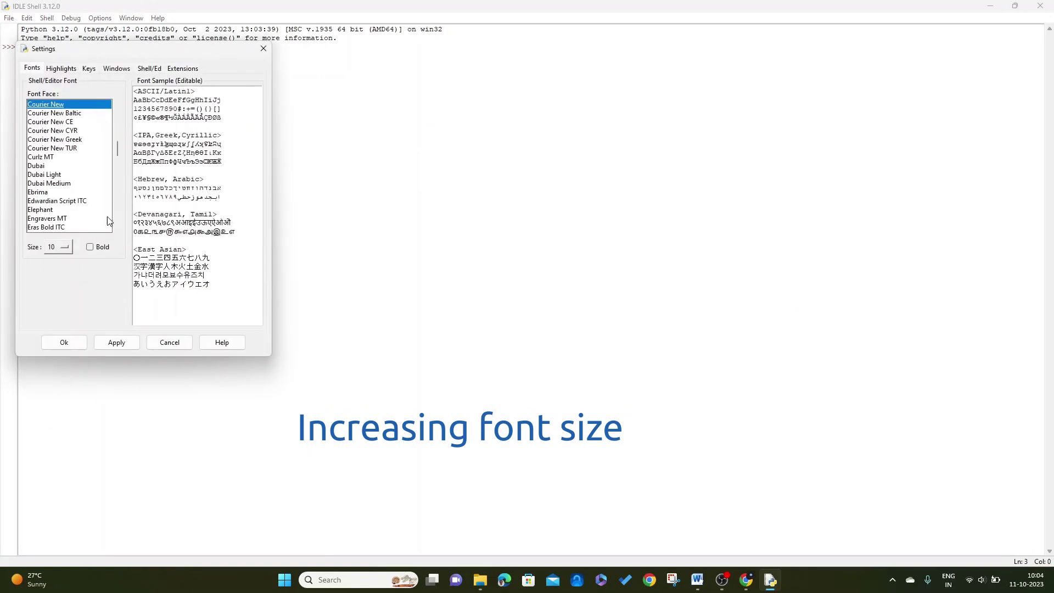
left_click(66, 247)
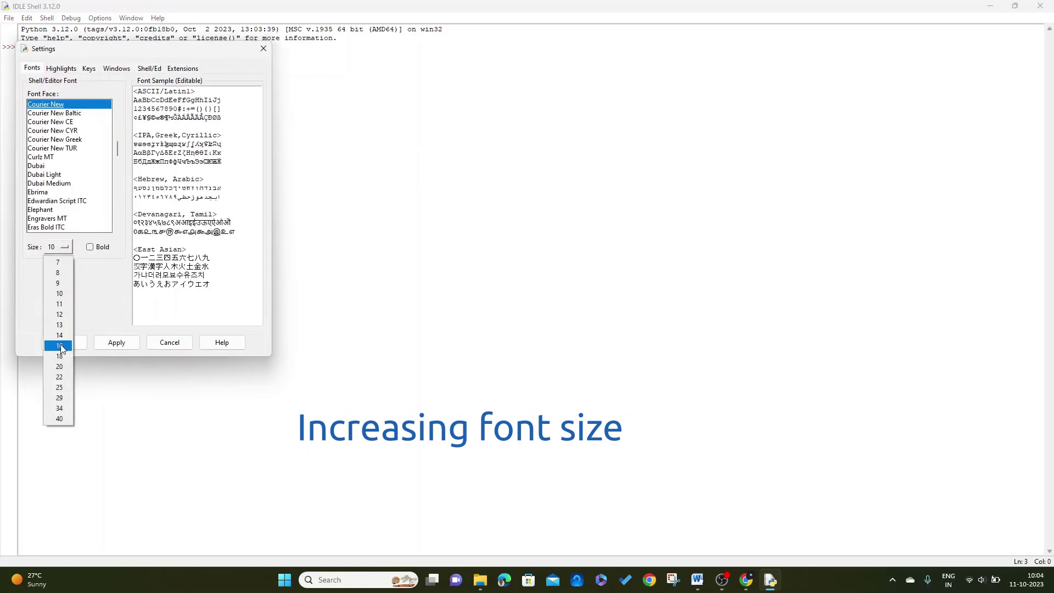
left_click(62, 335)
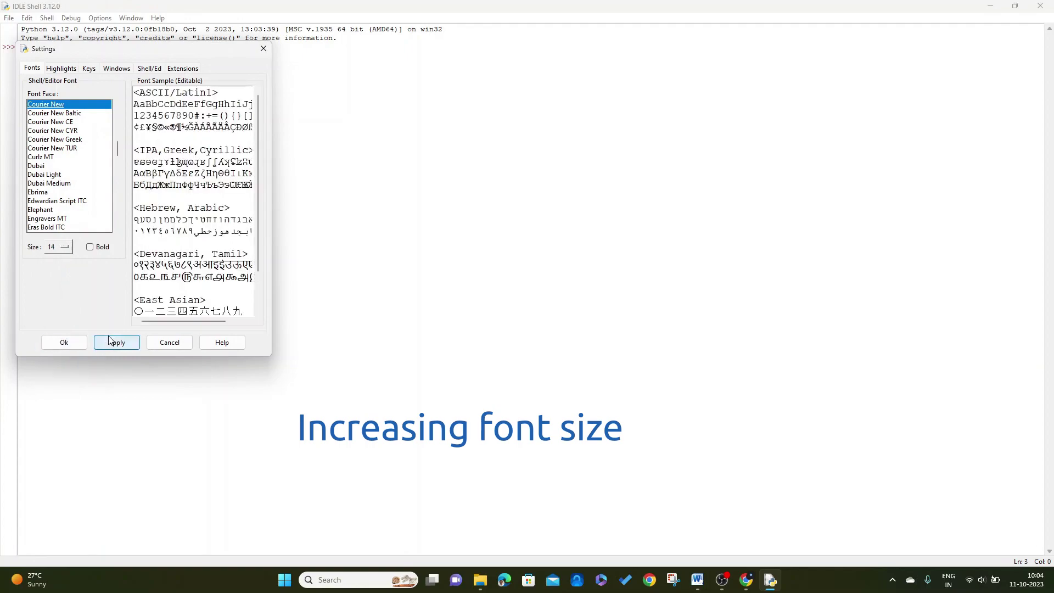
left_click(104, 344)
left_click(65, 343)
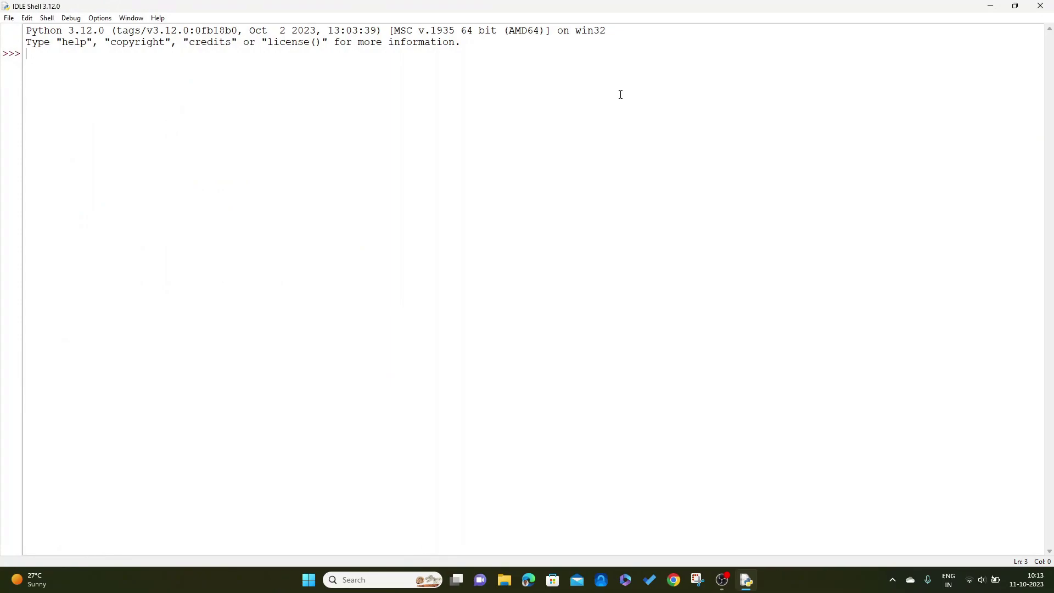
- Evaluate 2+3 in the IDLE shell, then assign 10 to a and display its value
type("2+3 5 ")
type("a")
type("=10")
key("Return")
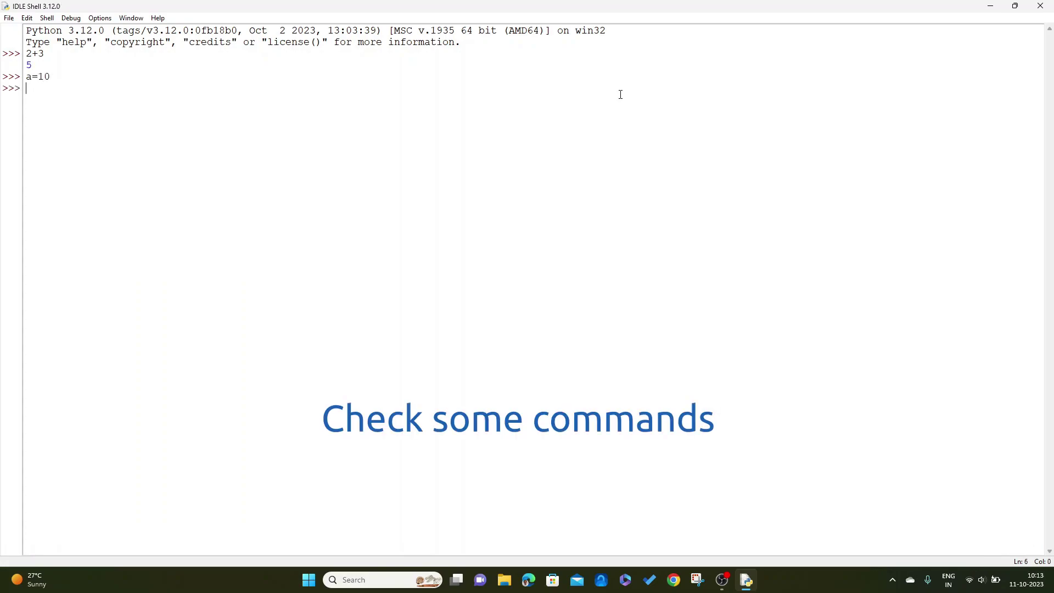
type("a")
key("Return")
- Assign 20 to b in the shell and evaluate a+b
type("b=20")
key("Return")
type("a+b")
key("Return")
- Print the text 'Welcome to Python Programming' in the IDLE shell
type("print")
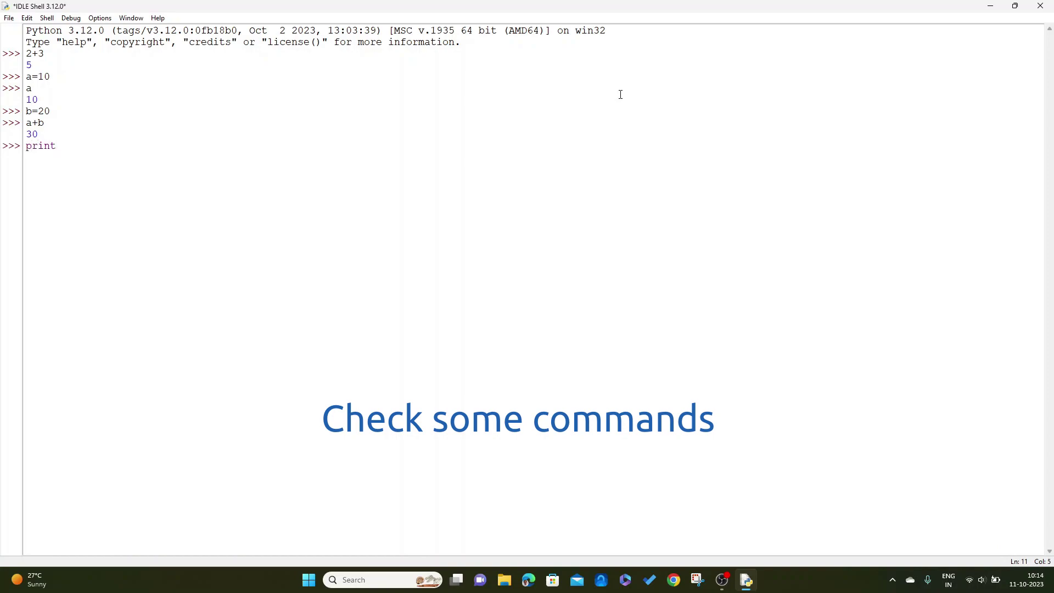
type("('Welcome to Python Programmi")
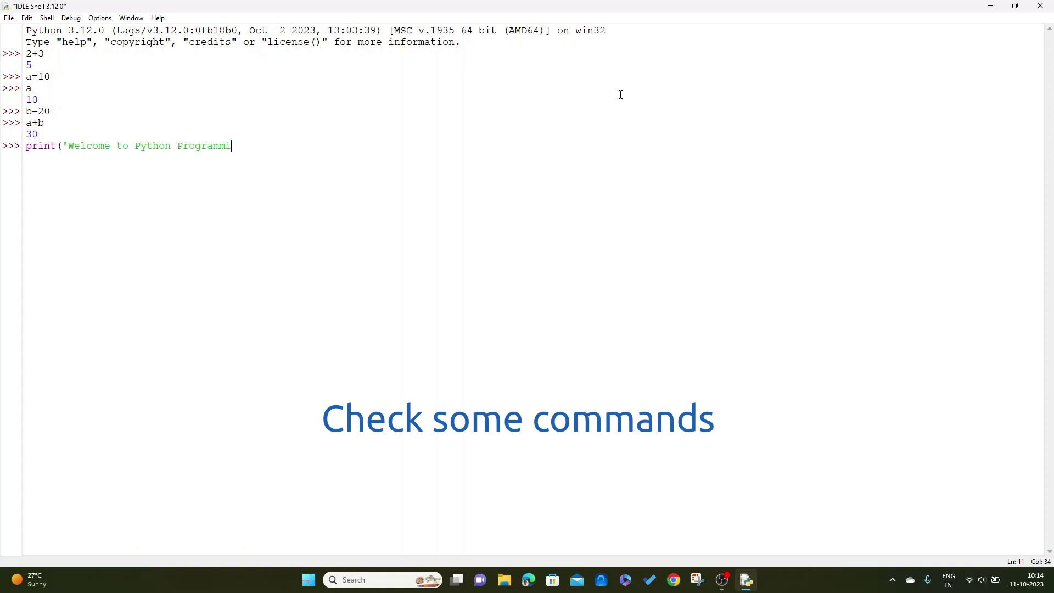
type("ng')")
key("Return")
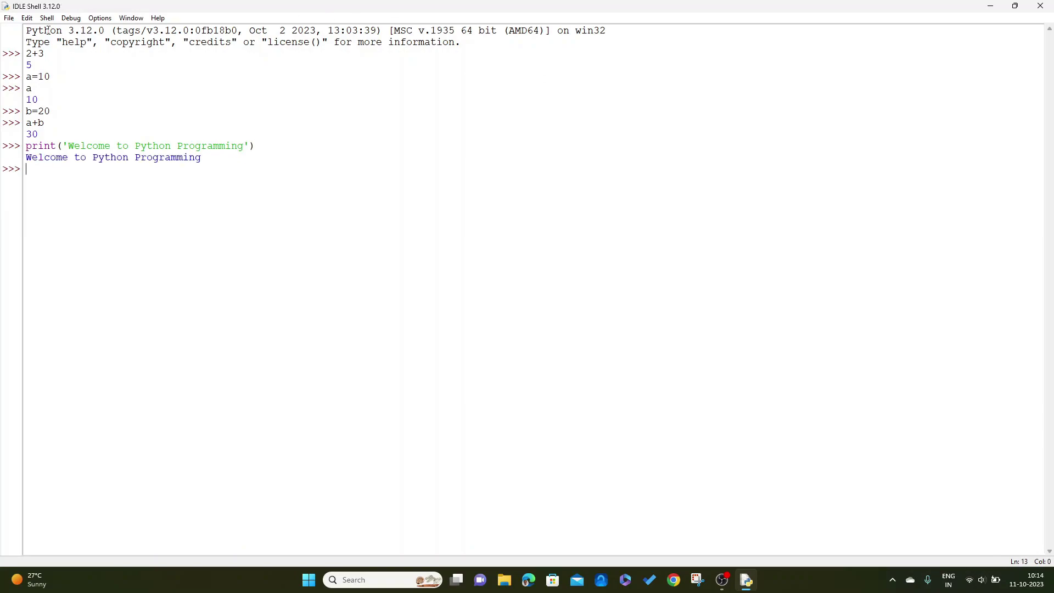
- Create a new, empty Python file from the IDLE shell
left_click(8, 18)
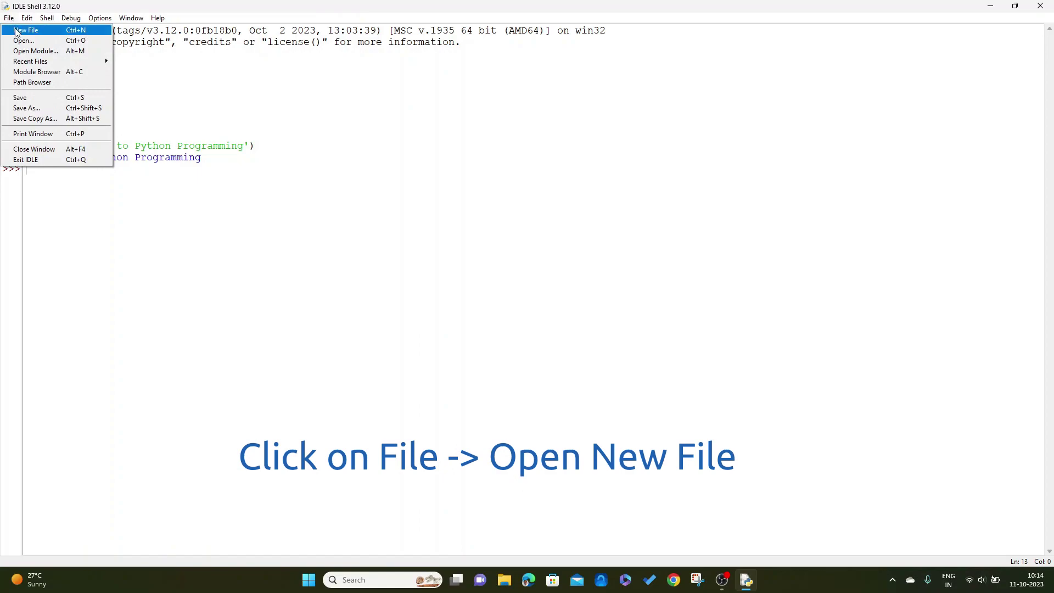
left_click(25, 31)
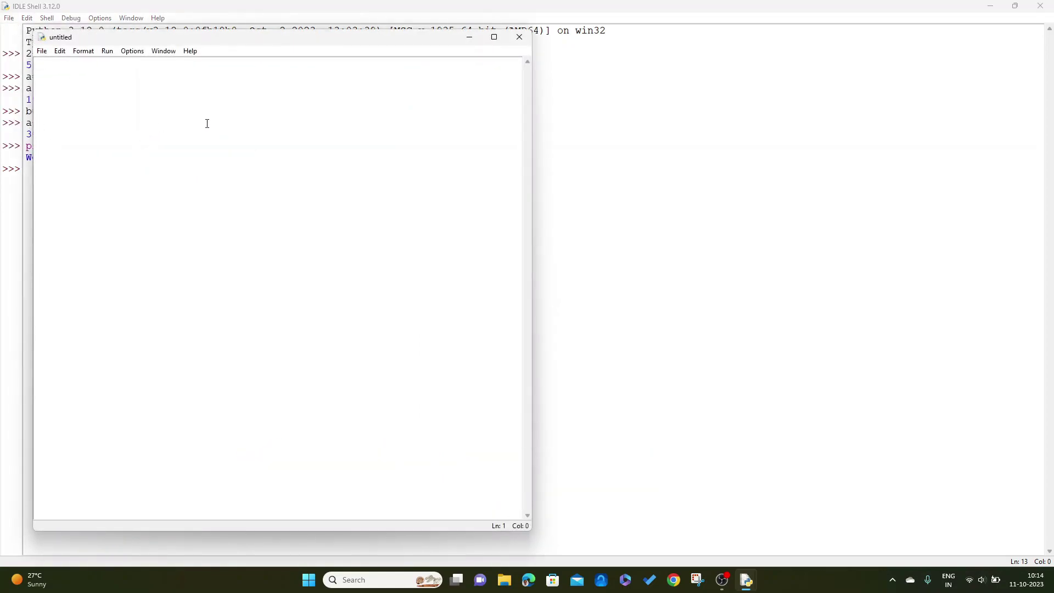
- Write name = input('Enter your name: ') and print('Hello %s, welcome to Python programming!' %name) in the new file and save it as first.py in D:/PythonPrograms
type("name = input('Enter your name:")
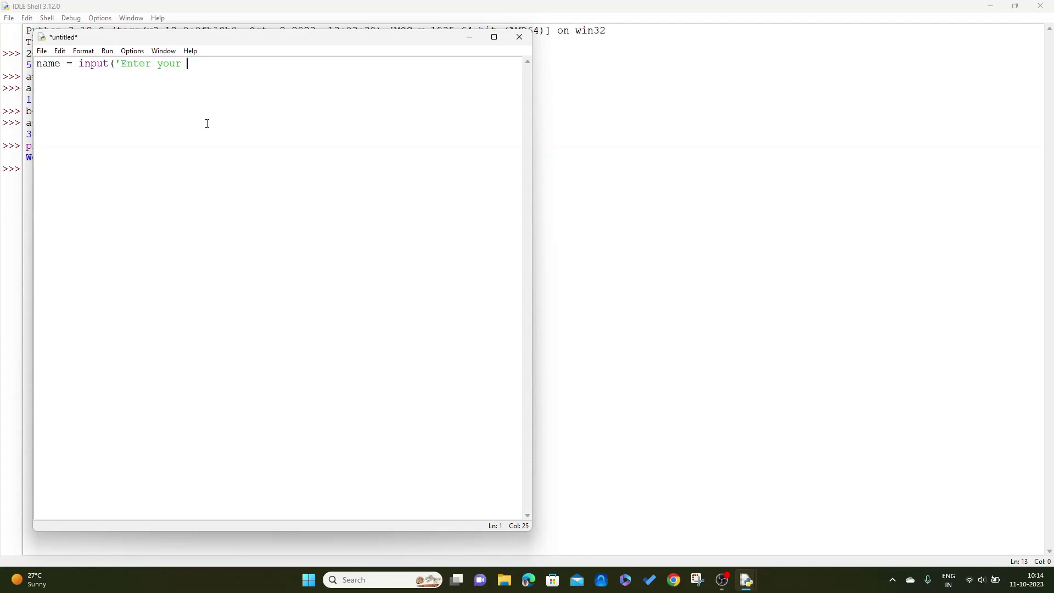
type(" ')")
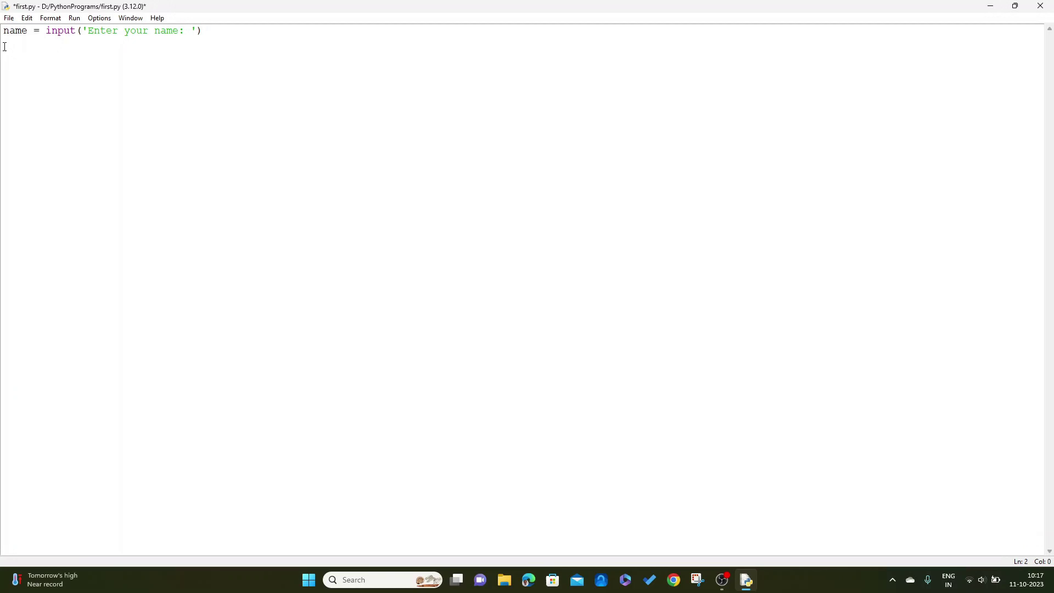
type("pri")
type("nt('Hello %s, welcome to P")
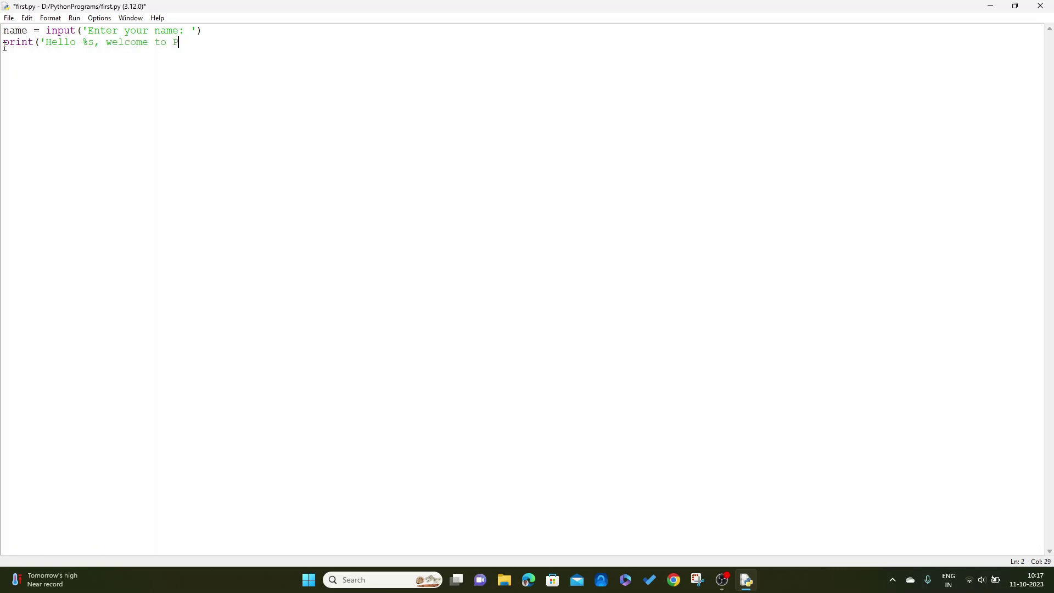
type("ython programming!' %name")
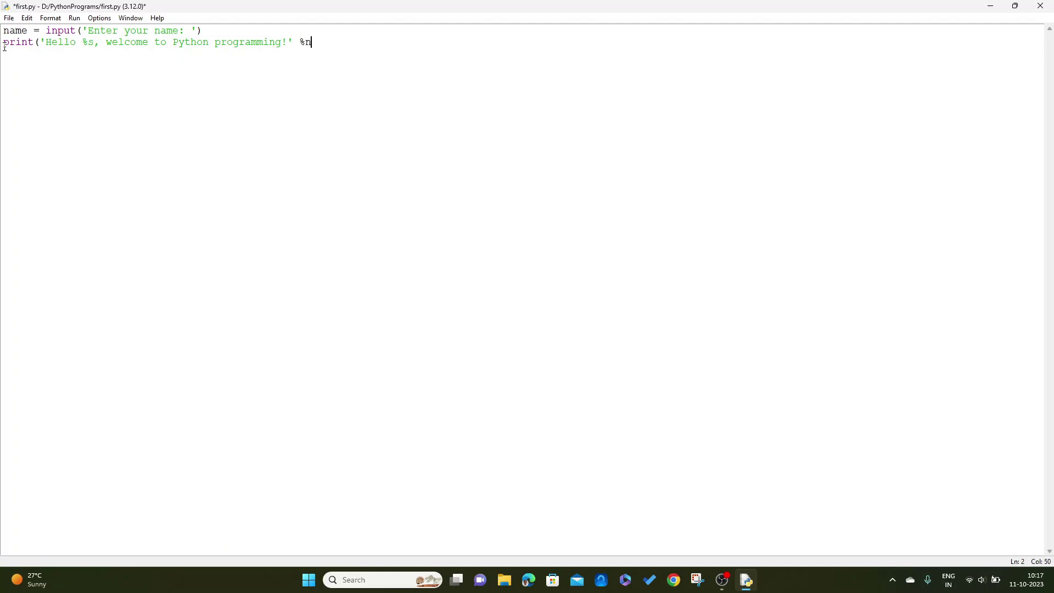
left_click(9, 18)
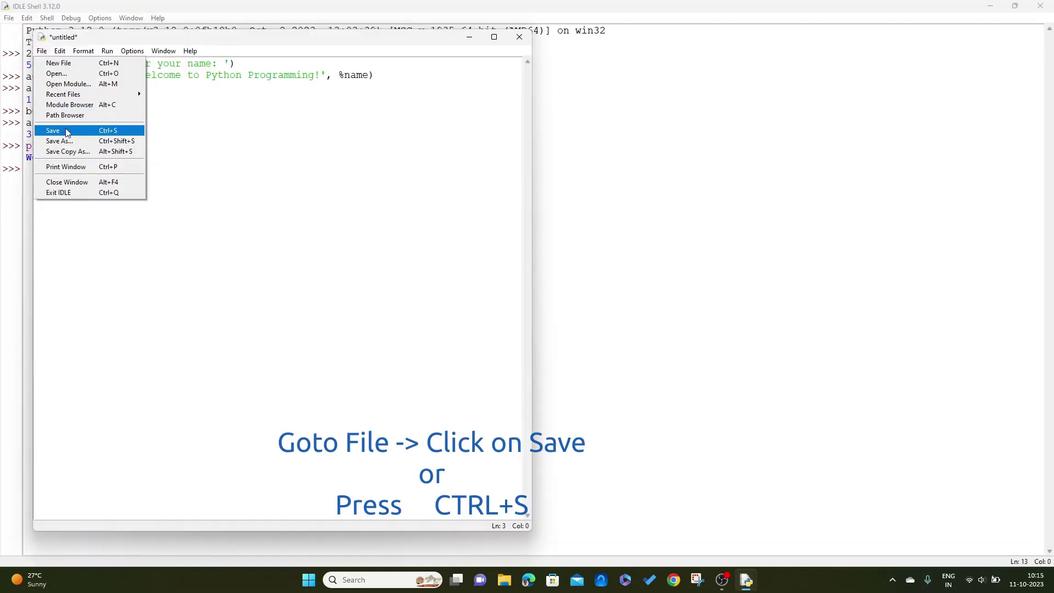
left_click(67, 132)
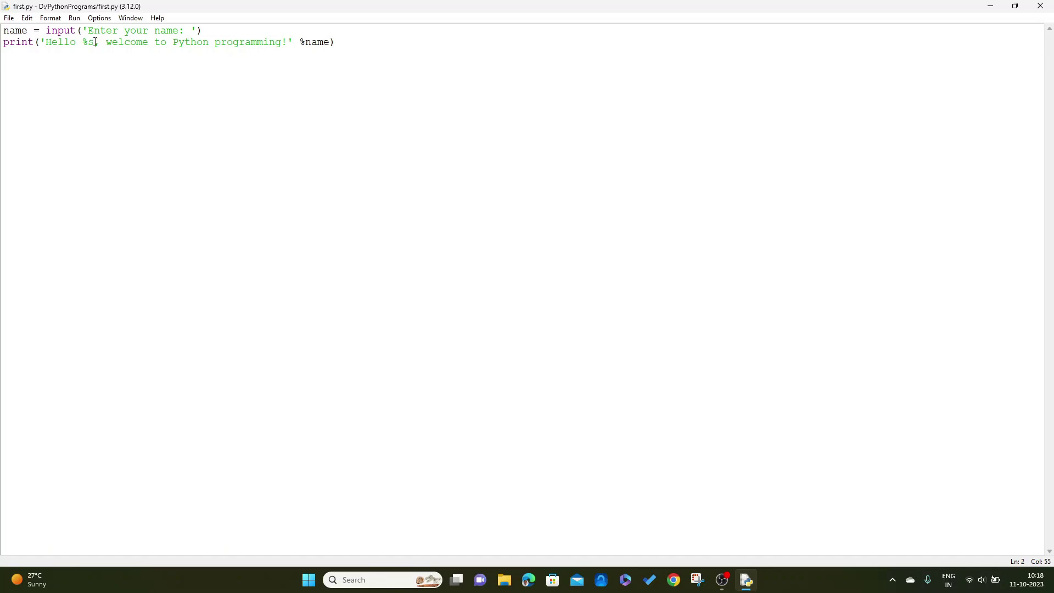
- Run the first.py module and enter a person's name at the program's input prompt
left_click(74, 18)
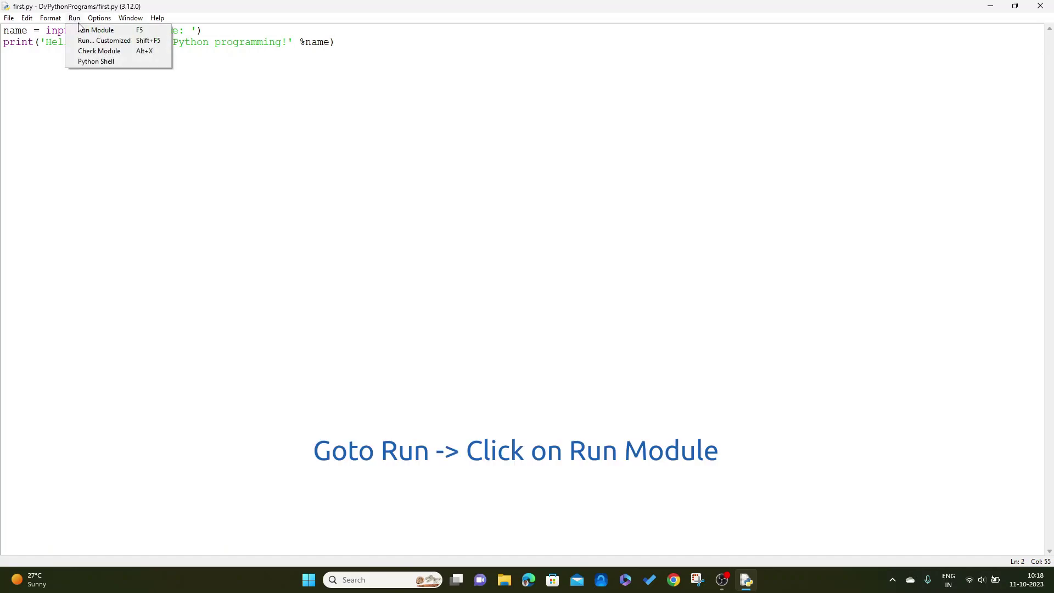
left_click(82, 31)
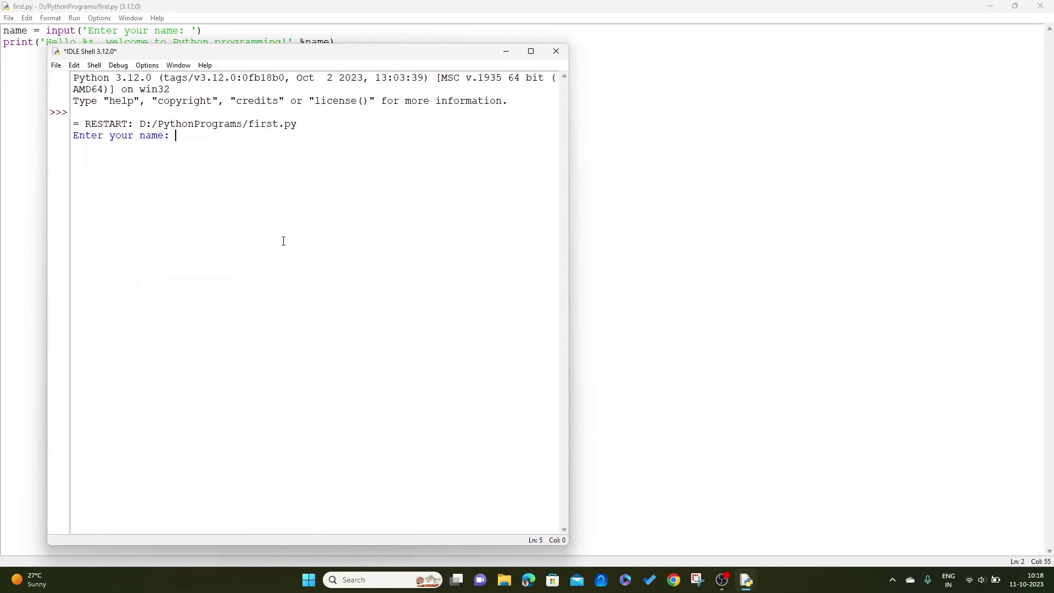
type("B. K. Gudur")
key("Return")
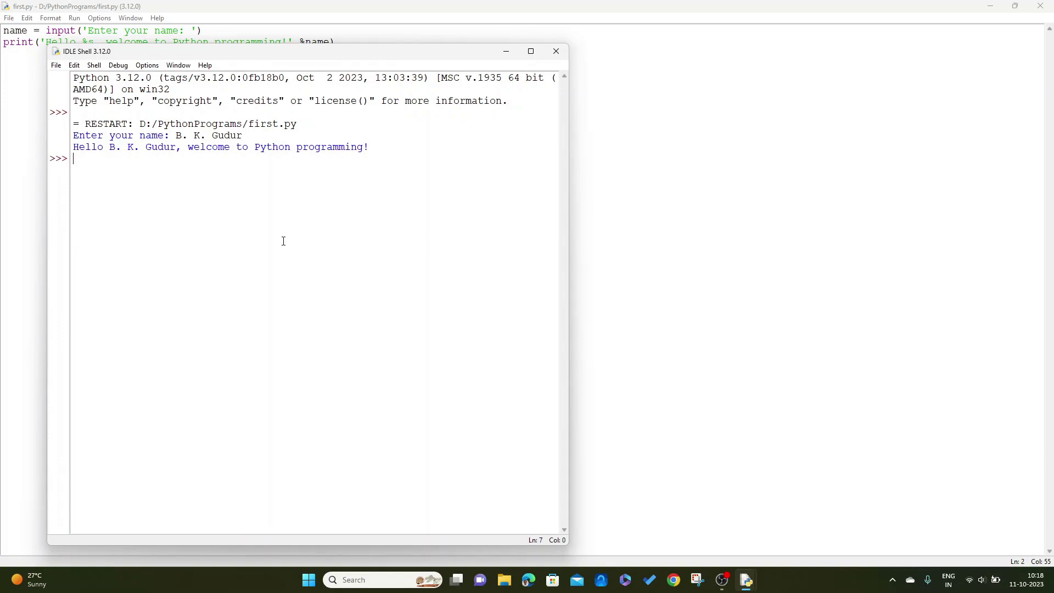
- Close the shell window with the program output and the first.py editor window
left_click(556, 52)
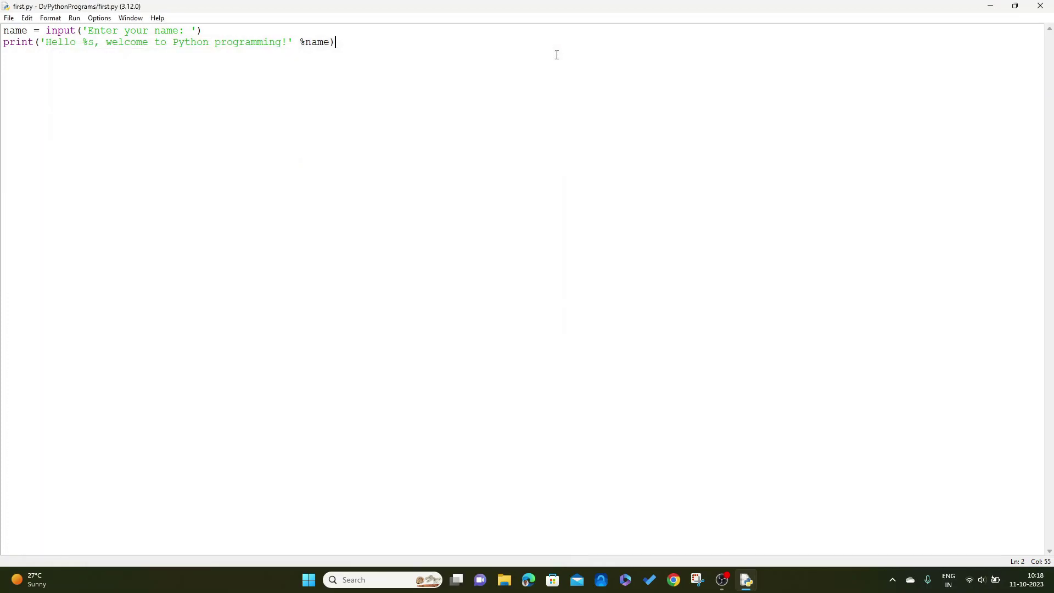
left_click(1039, 5)
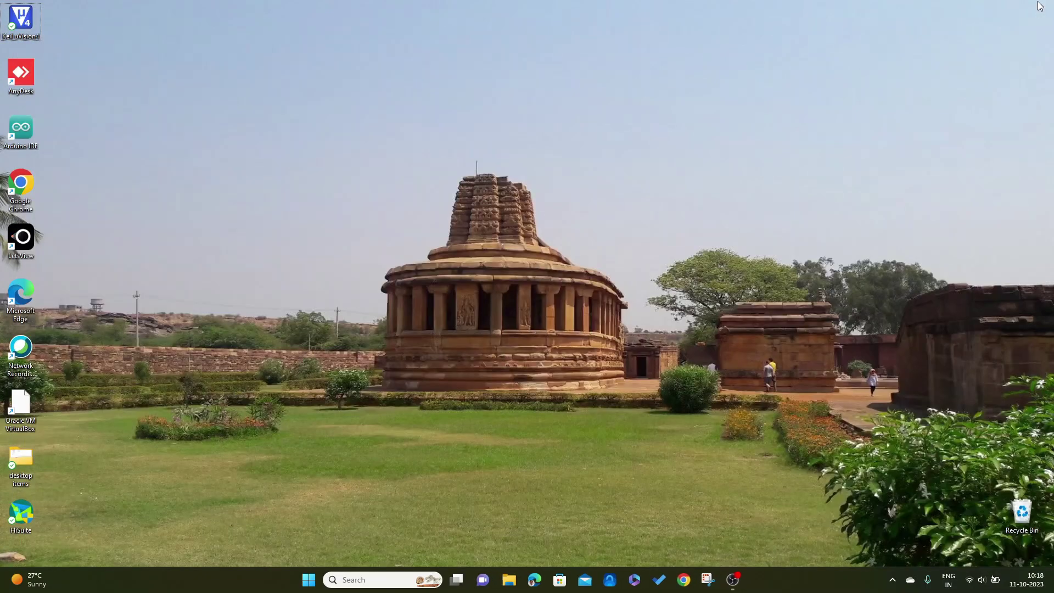